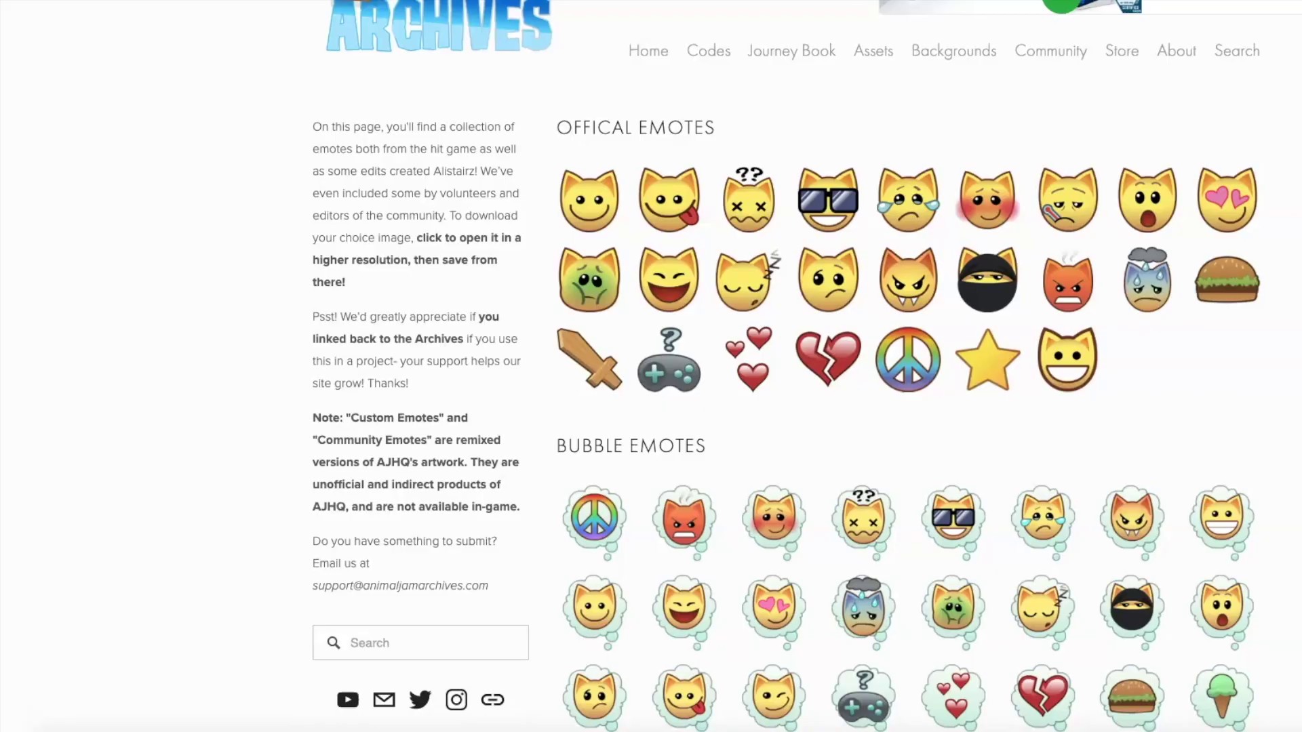
Copy the enlarged gross emote's image address and bring up image options for the vampire emote.
key(Escape)
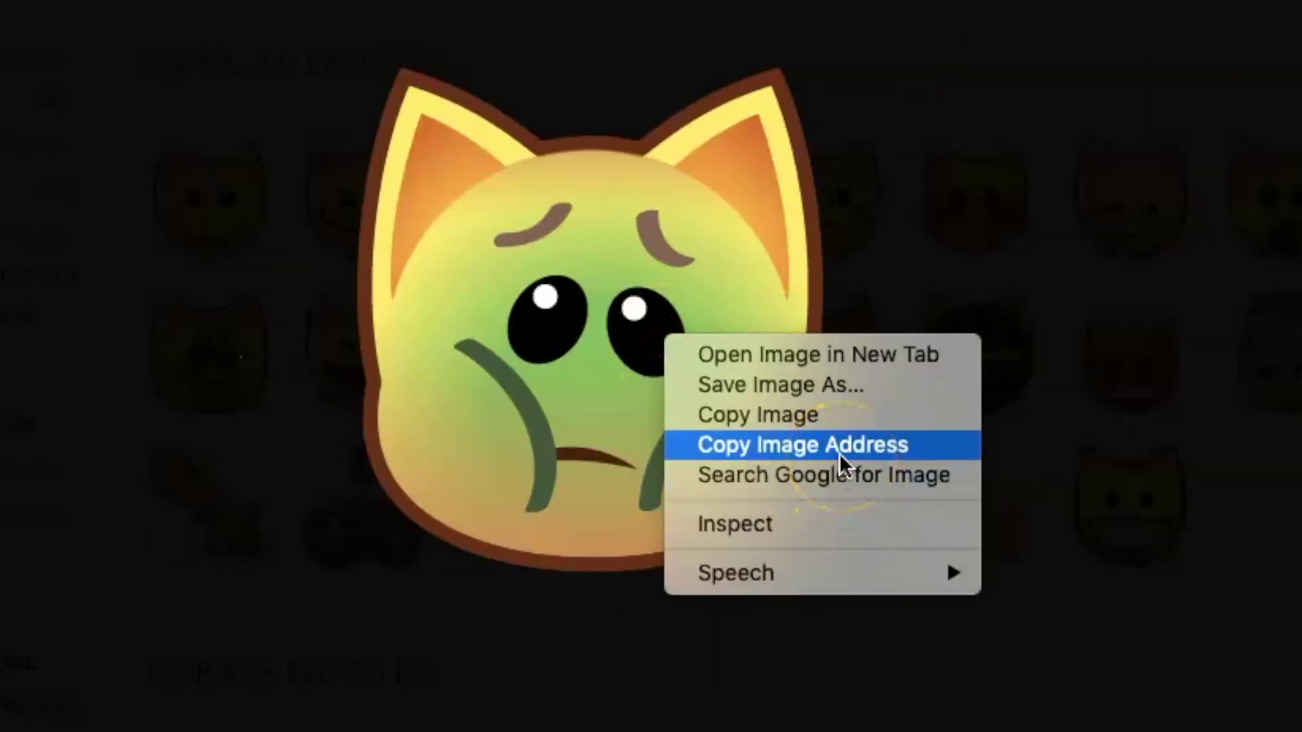
click(840, 444)
right_click(624, 424)
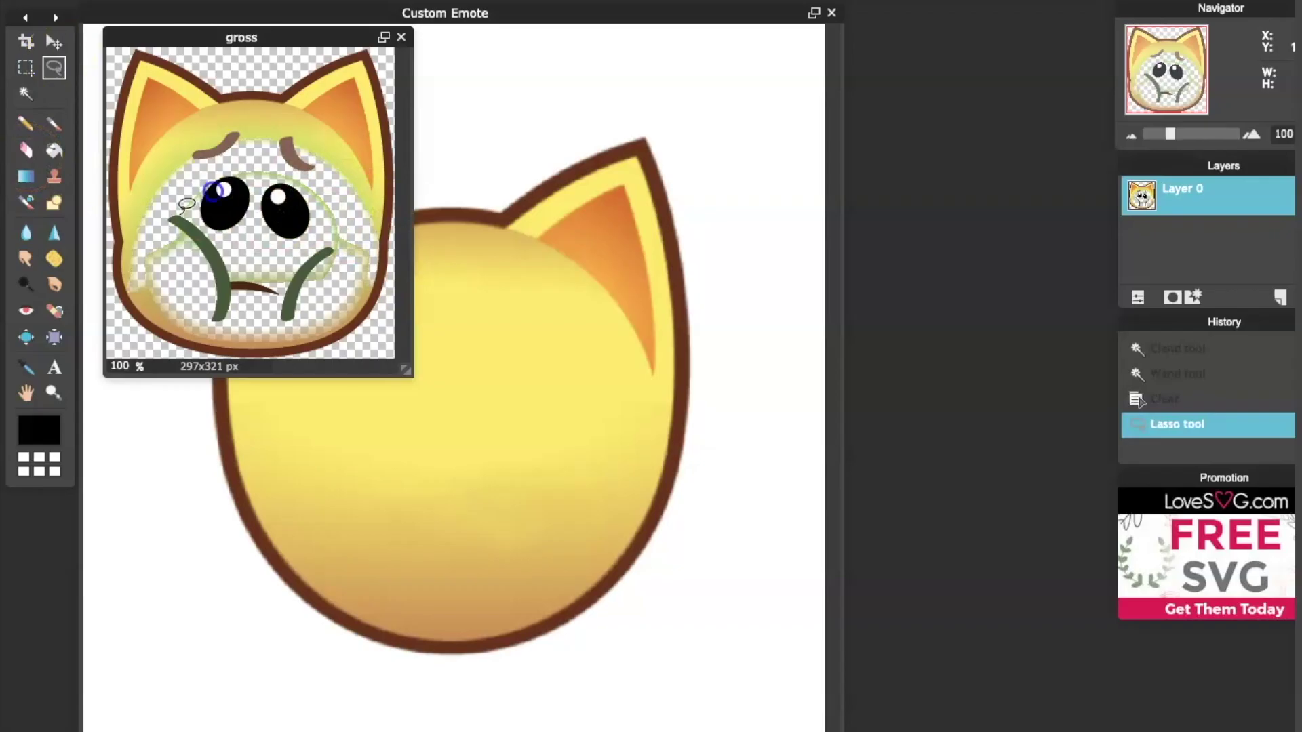
Keep only the gross emote's green cheek lines and mouth, and save it as 'gross mouth'.
drag(195, 221, 230, 267)
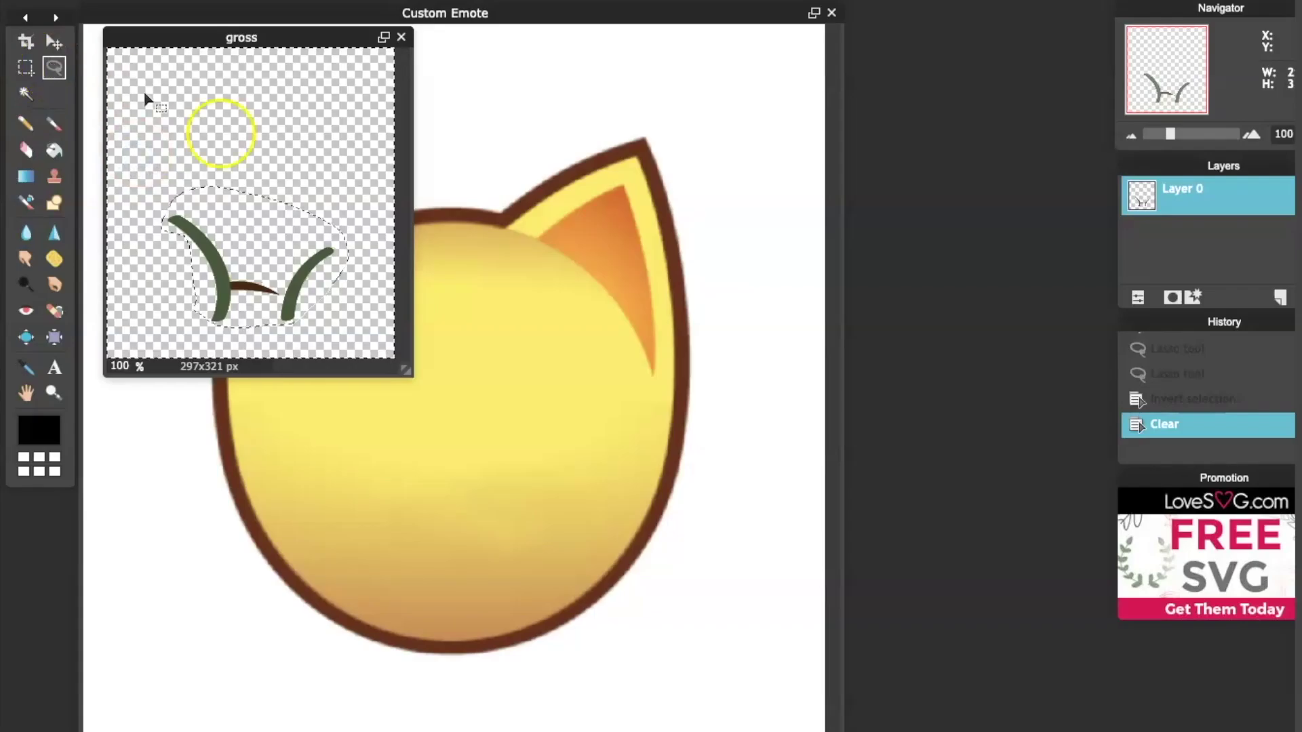
click(256, 209)
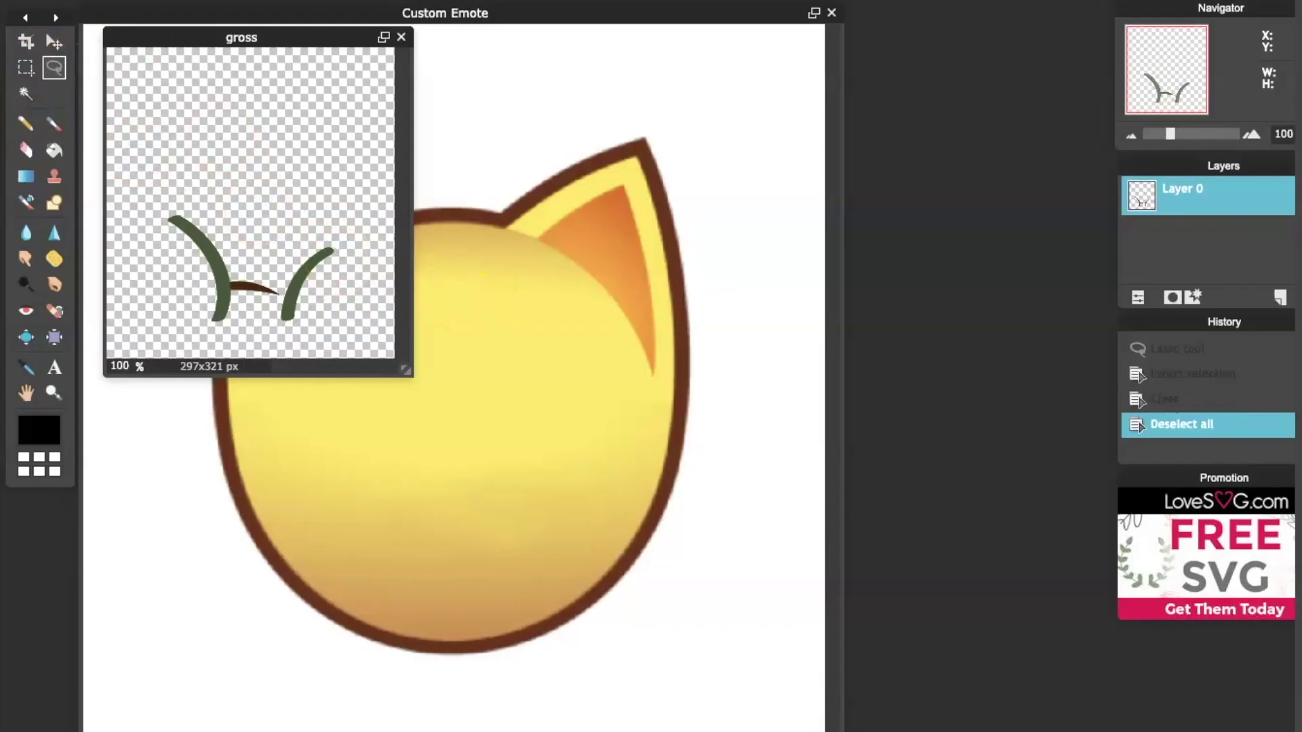
key(ctrl+s)
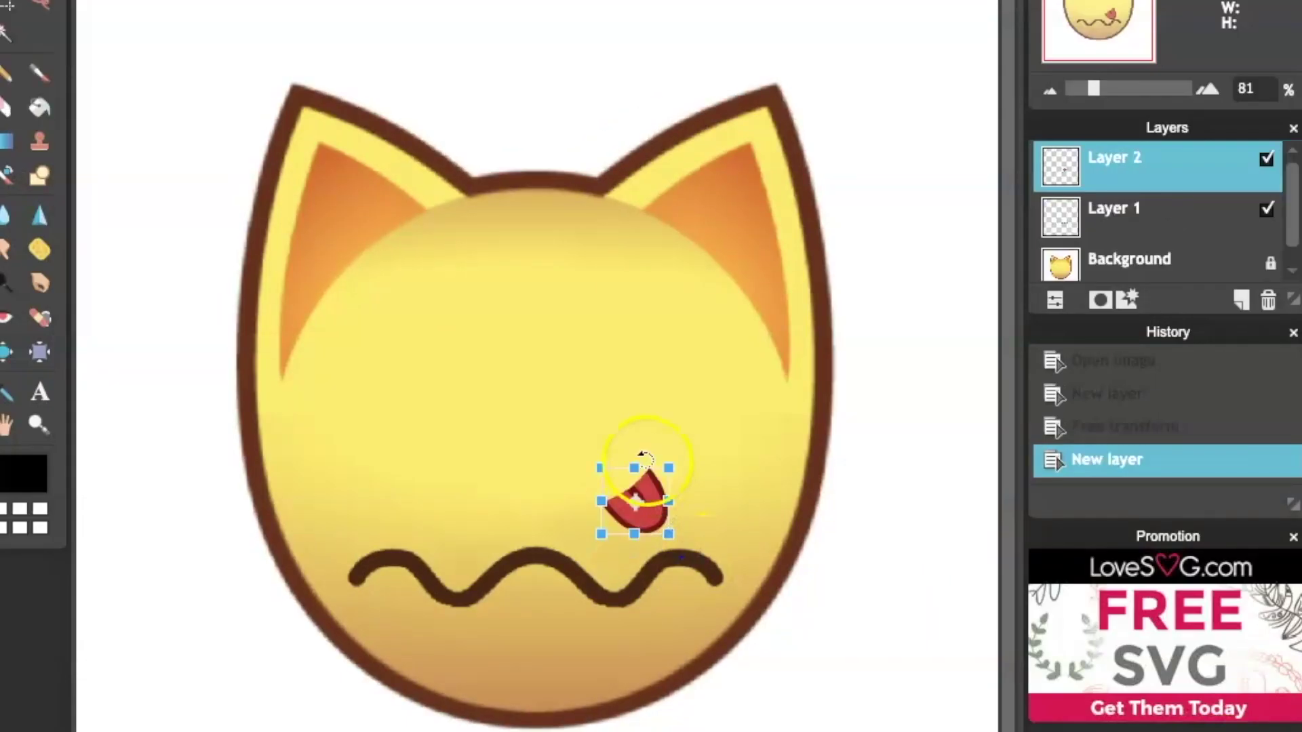
Place the red tongue at the mouth's right end, reposition the angry eyes, and add one nostril dot.
drag(664, 509, 682, 613)
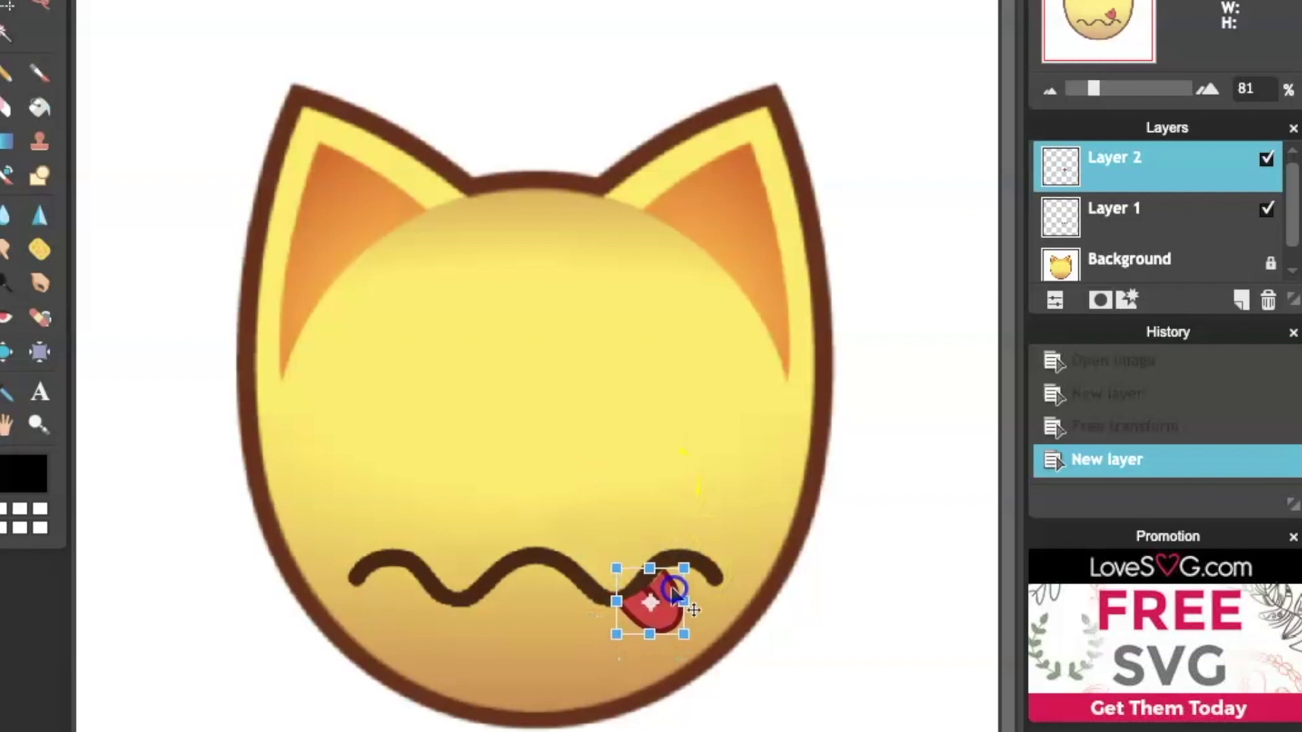
key(Return)
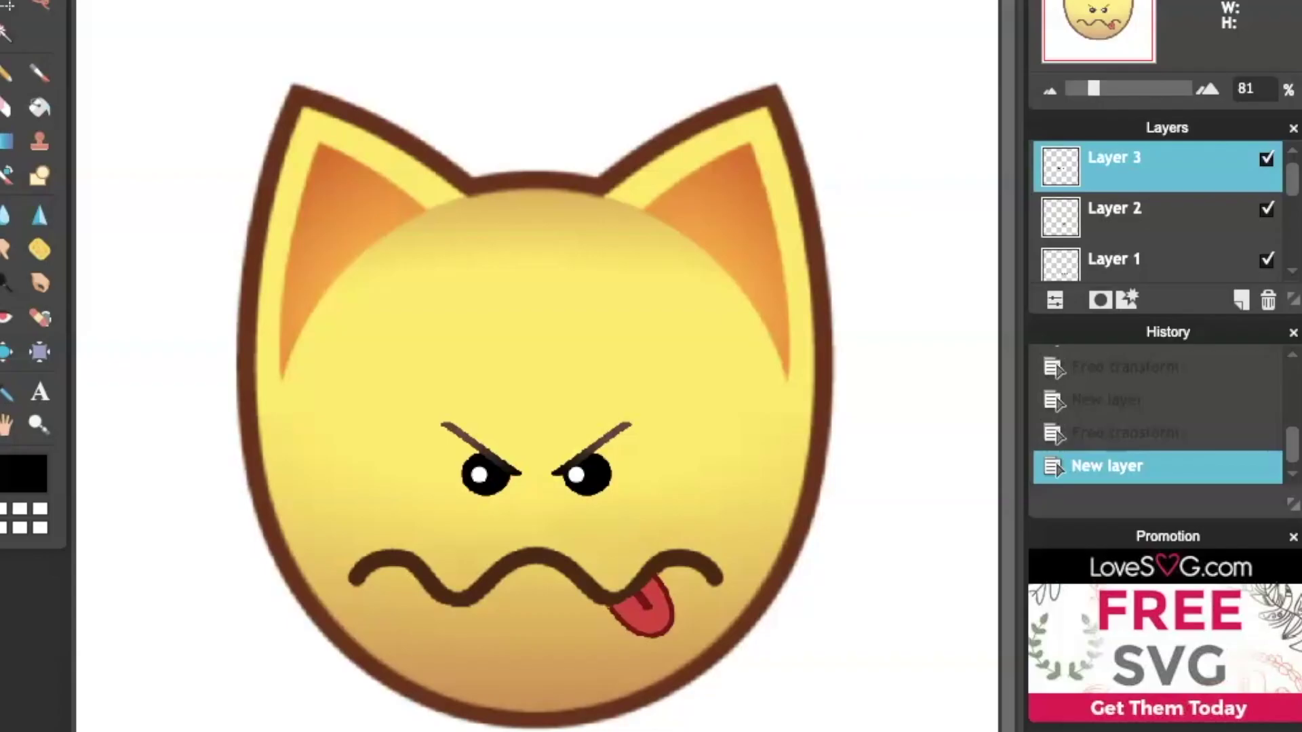
click(128, 1)
click(111, 37)
drag(669, 441, 670, 465)
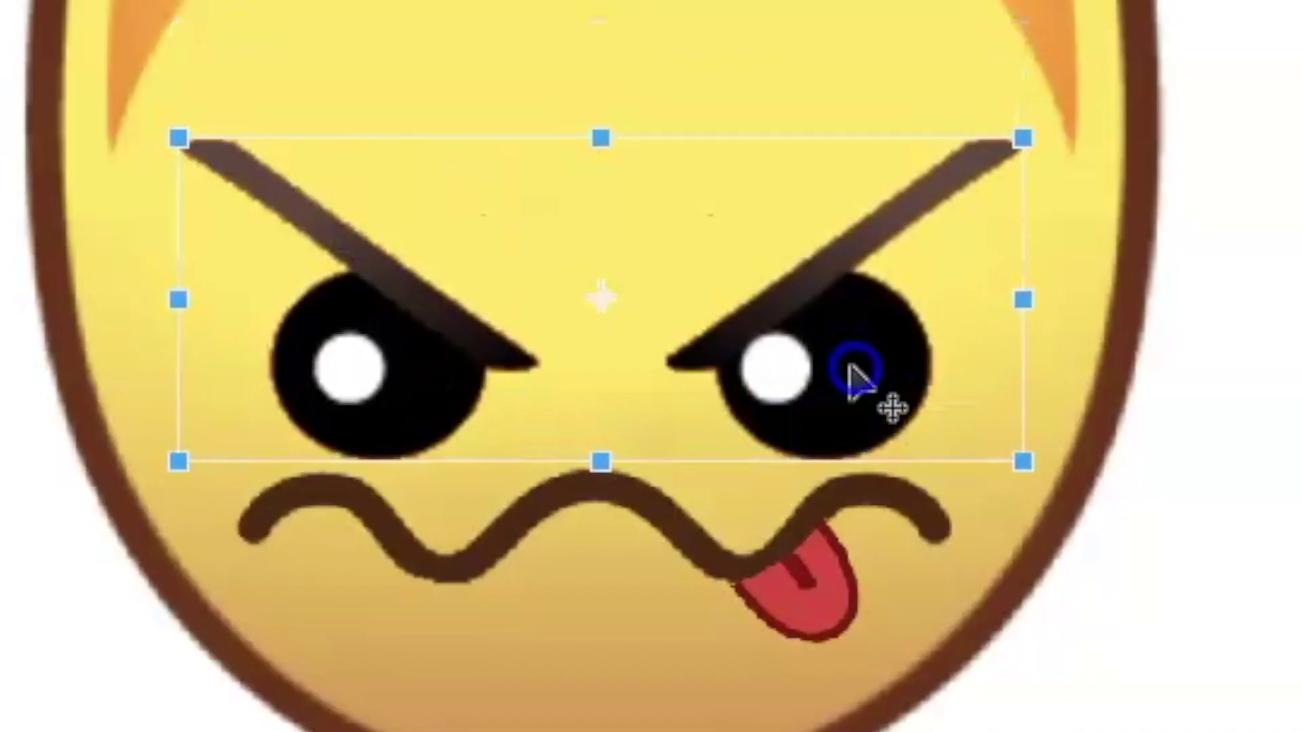
drag(856, 380, 857, 335)
key(Return)
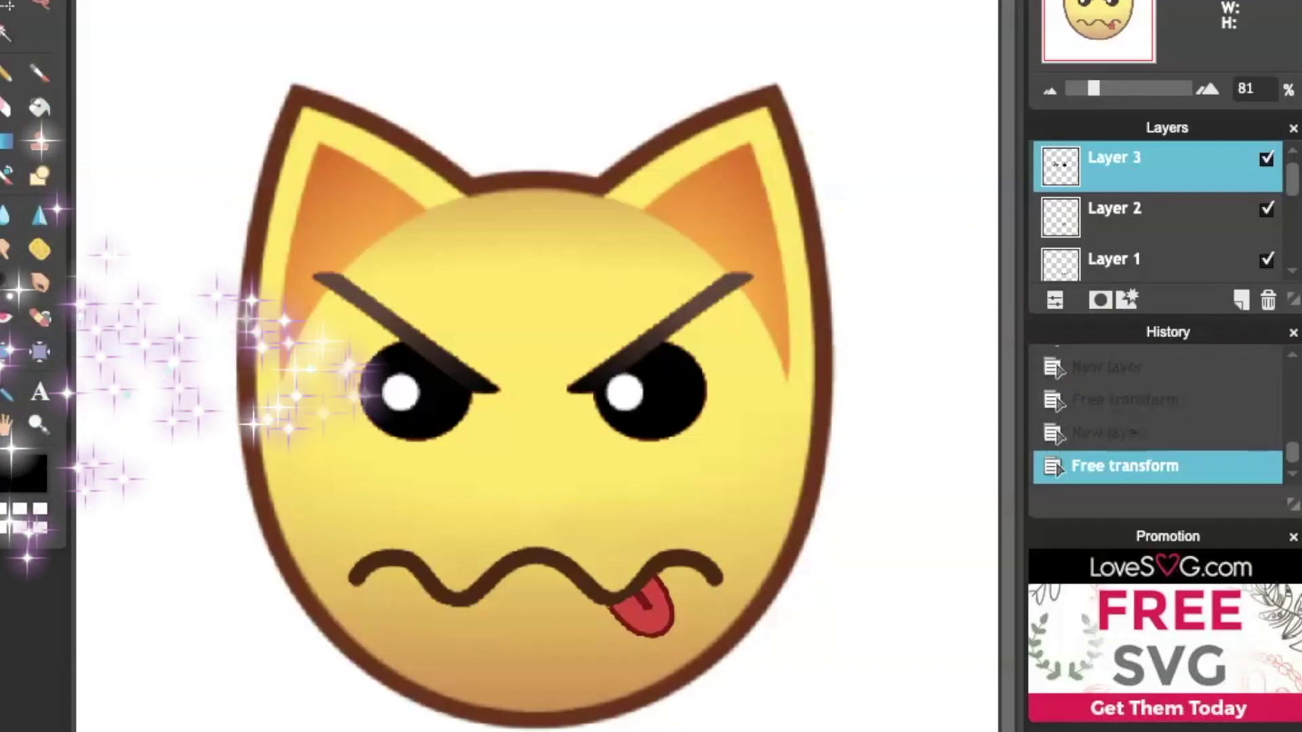
key(ctrl+v)
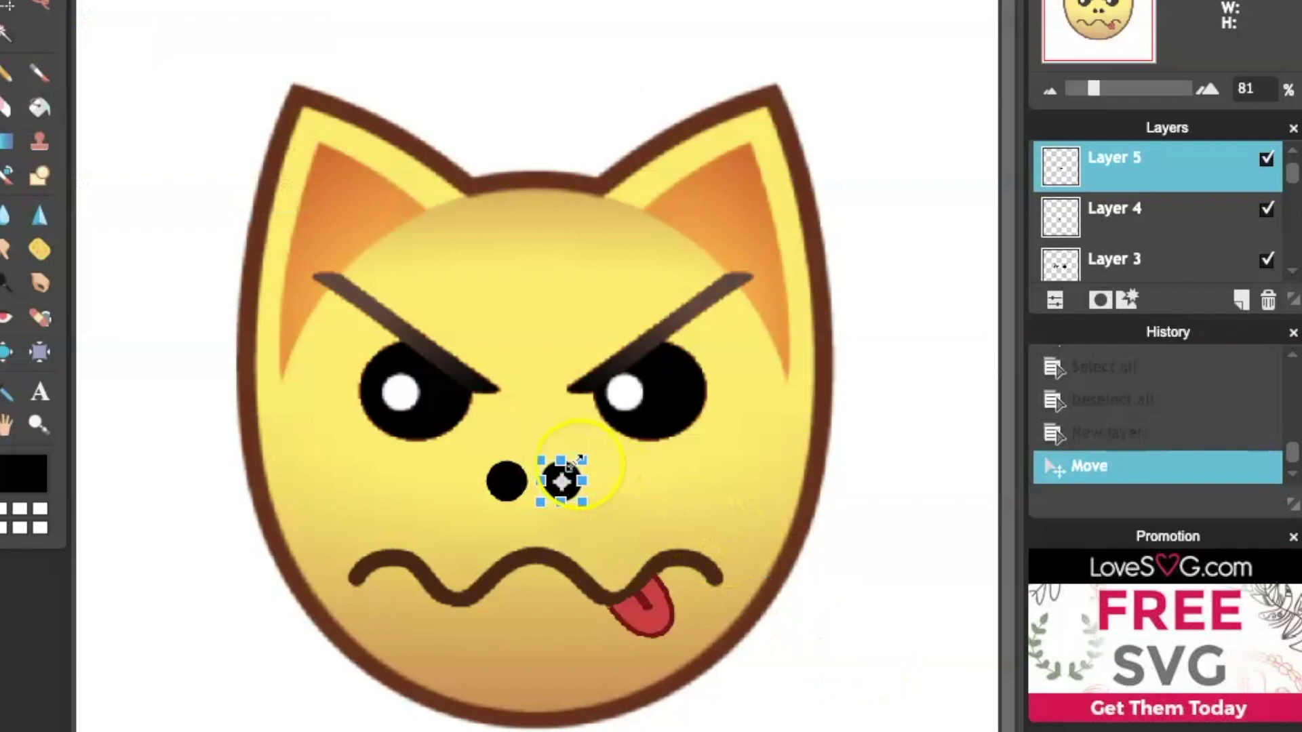
key(ctrl+z)
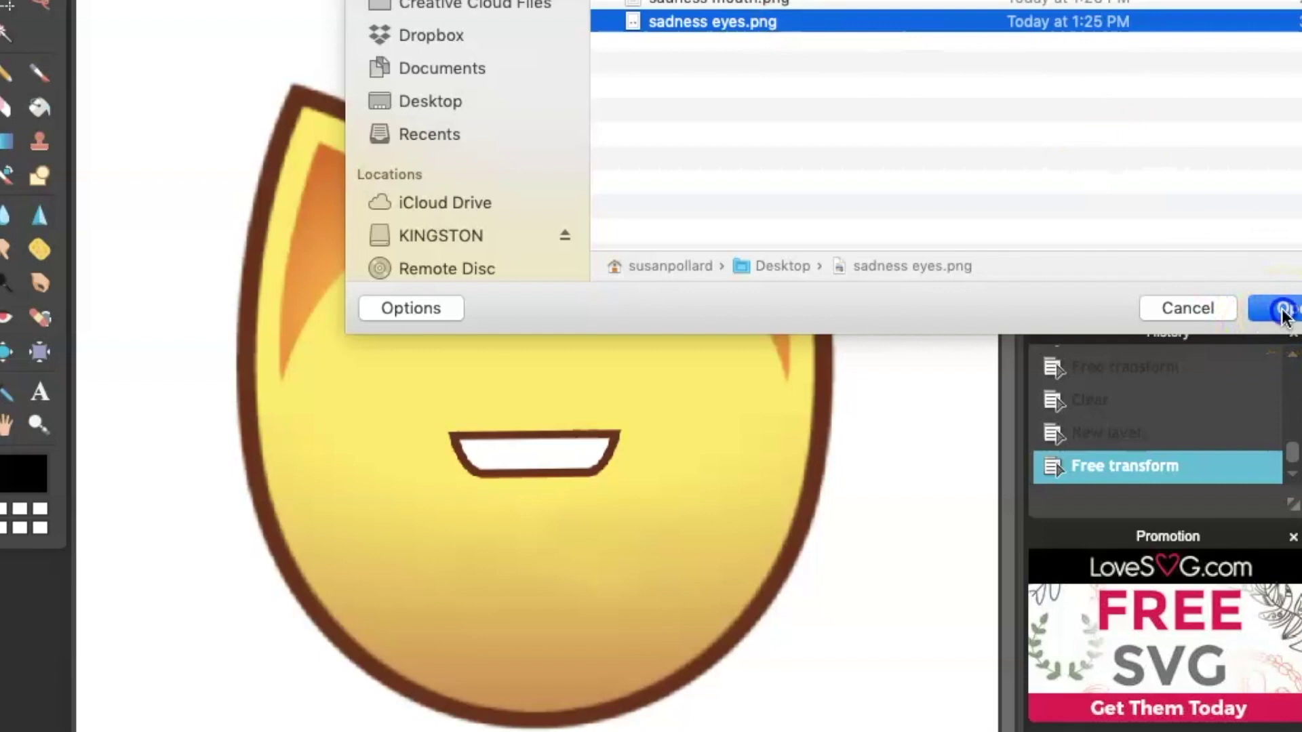
Open the sadness eyes image, then save the confused emote as a PNG on the Desktop.
click(1279, 306)
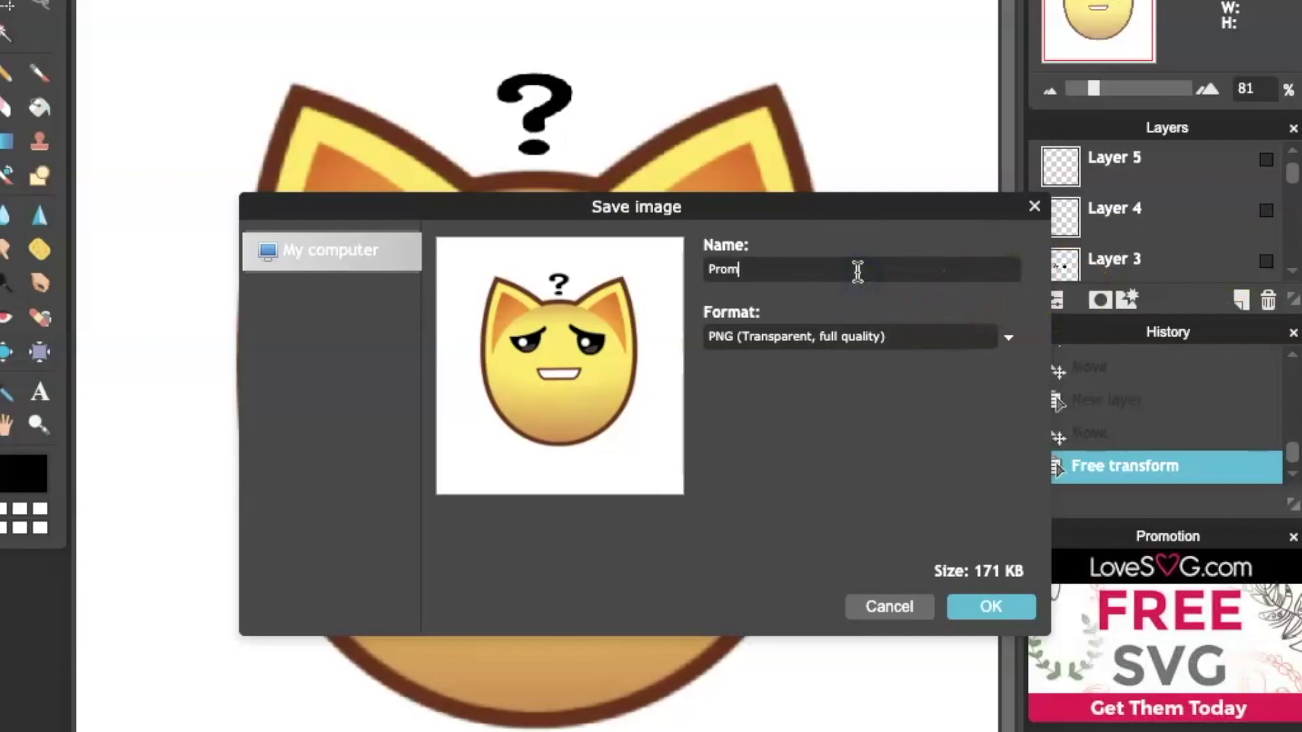
click(1007, 605)
click(1284, 561)
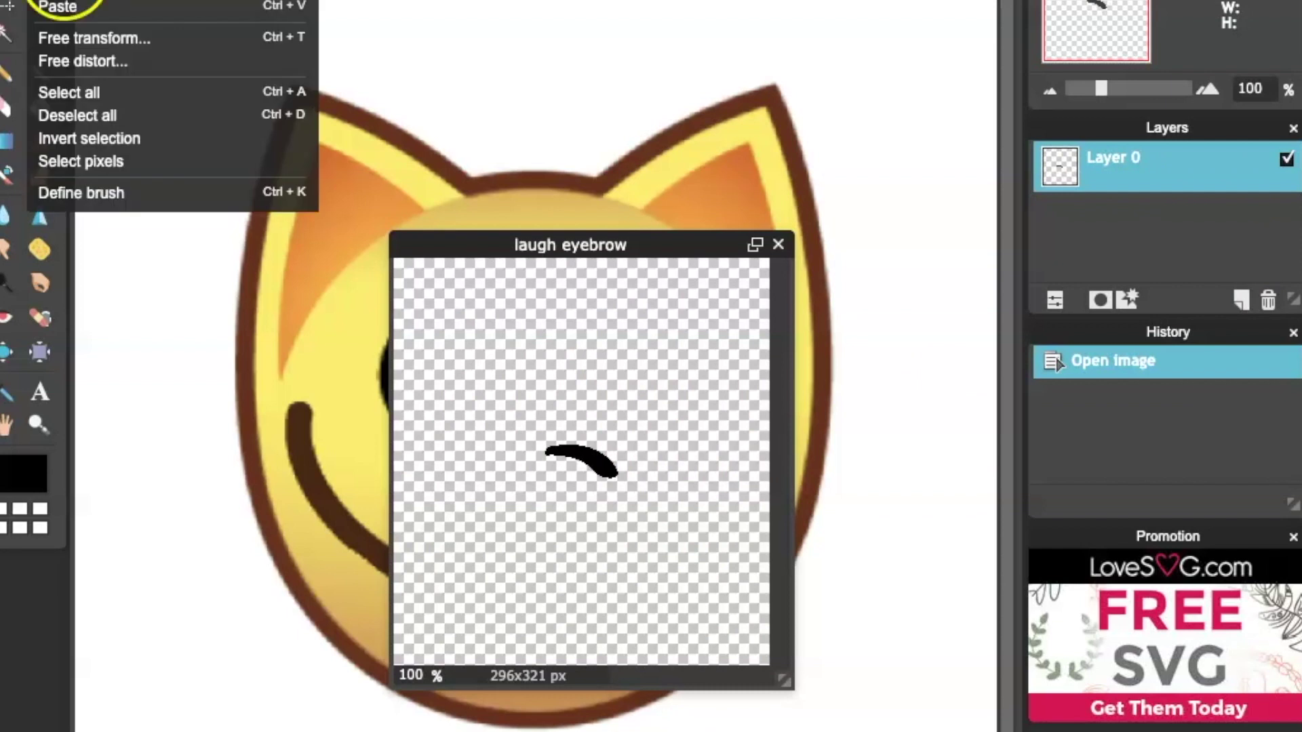
Select the whole laugh eyebrow image and delete the stray stroke beside the nose.
click(131, 93)
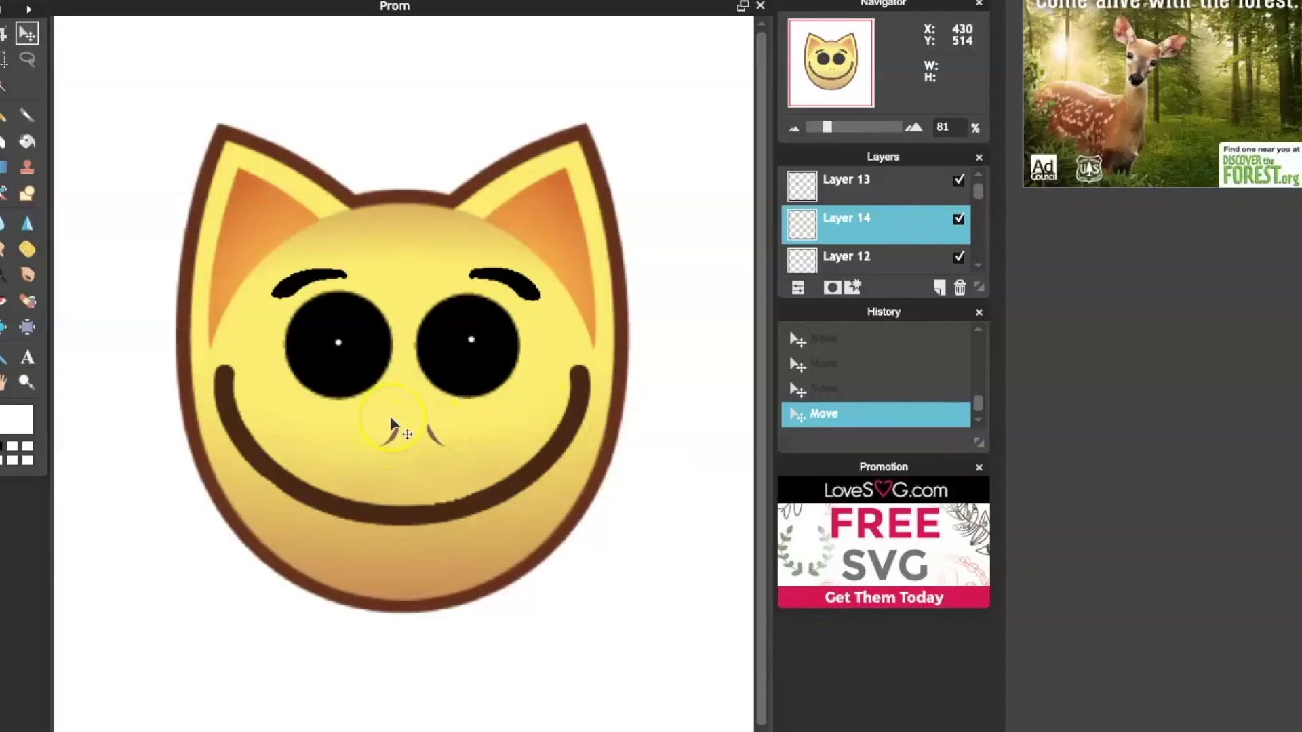
key(Delete)
click(1188, 457)
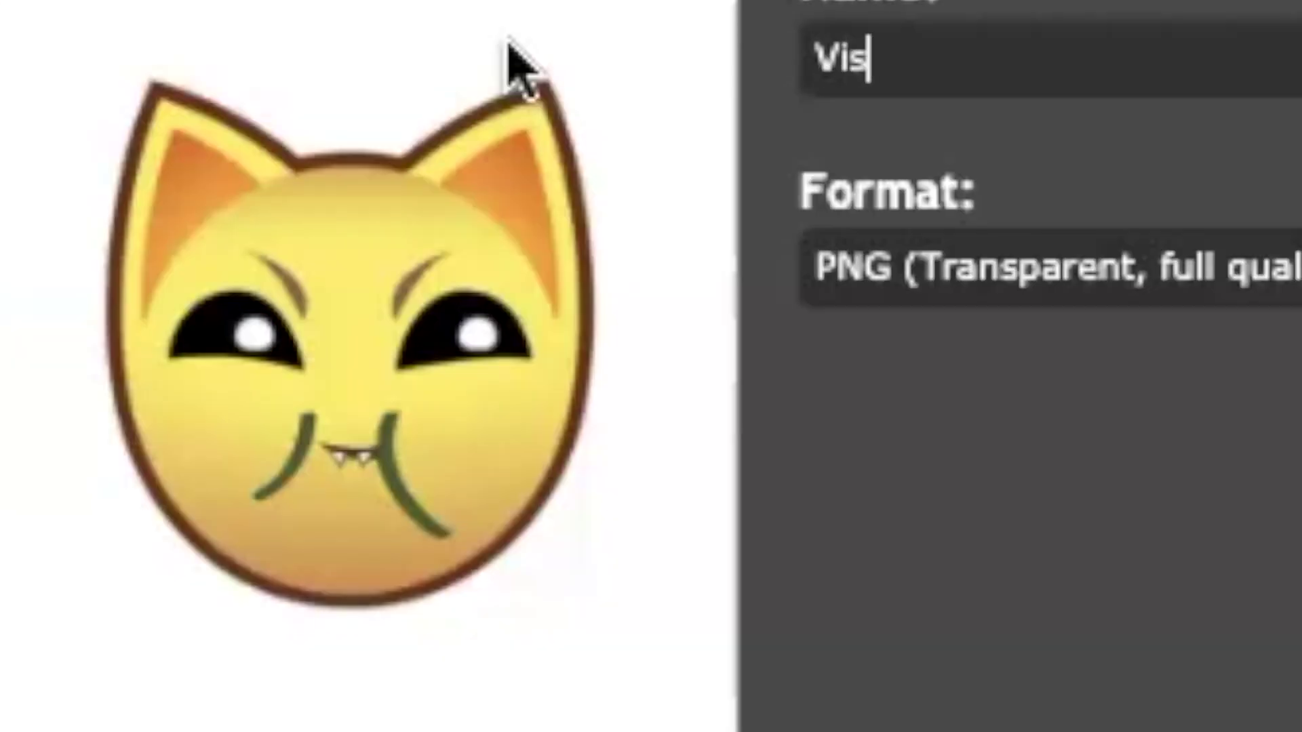
Save the fanged emote as the PNG 'Viscious Granny'.
text(cious Granny)
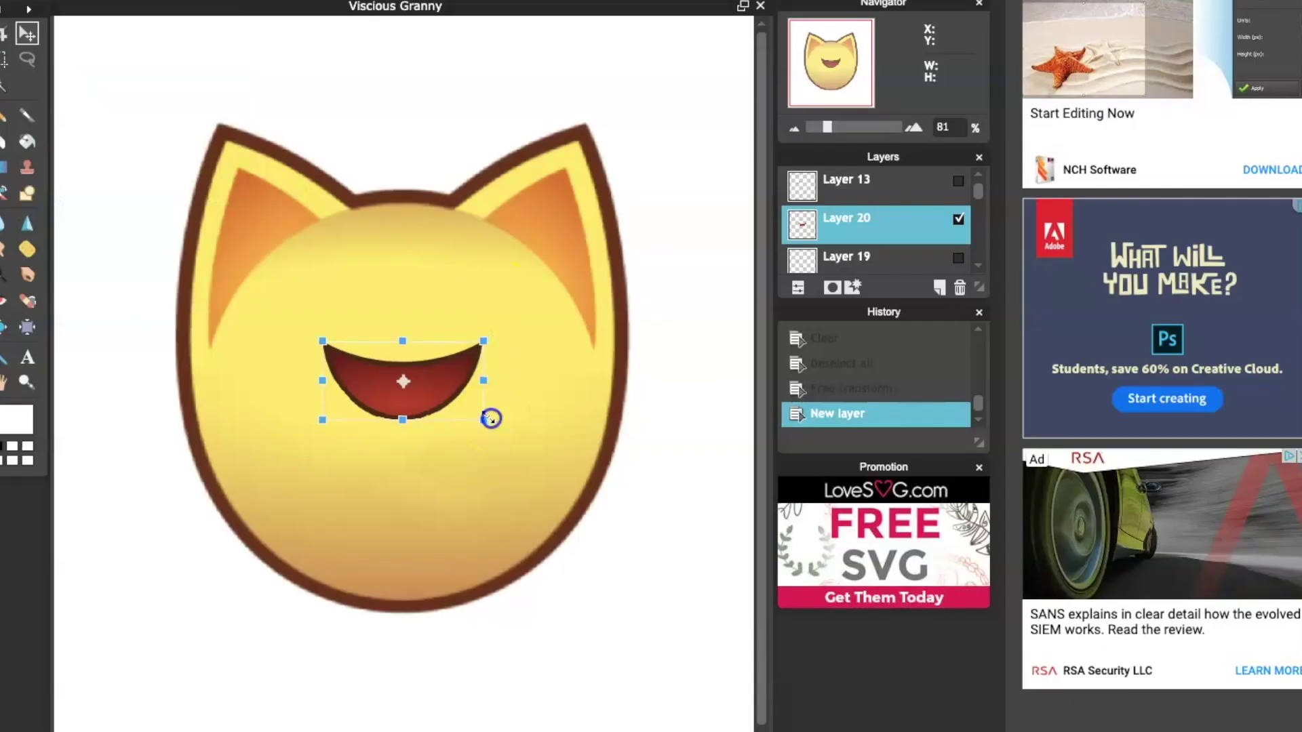
Shrink the red mouth shape by dragging its corner handle.
drag(491, 416, 410, 372)
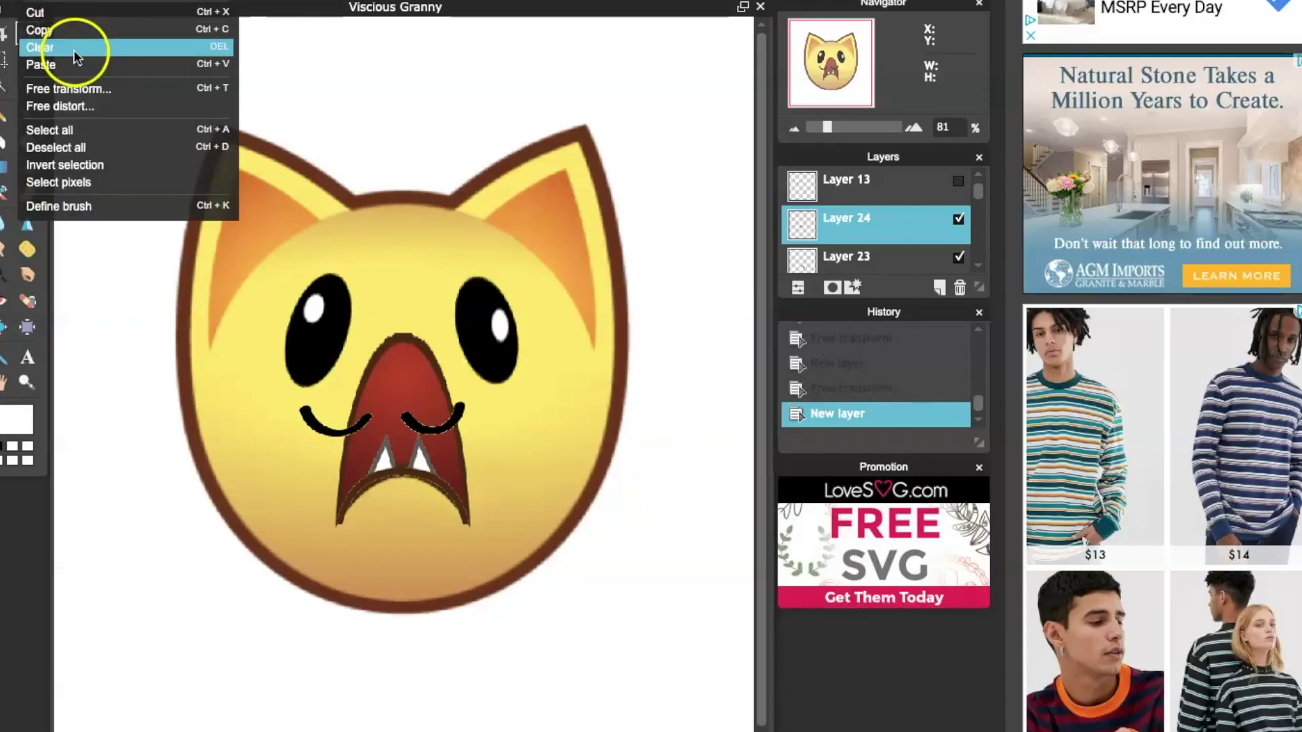
Use the Edit menu to set the black curved strokes above the eyes as eyebrows.
click(75, 49)
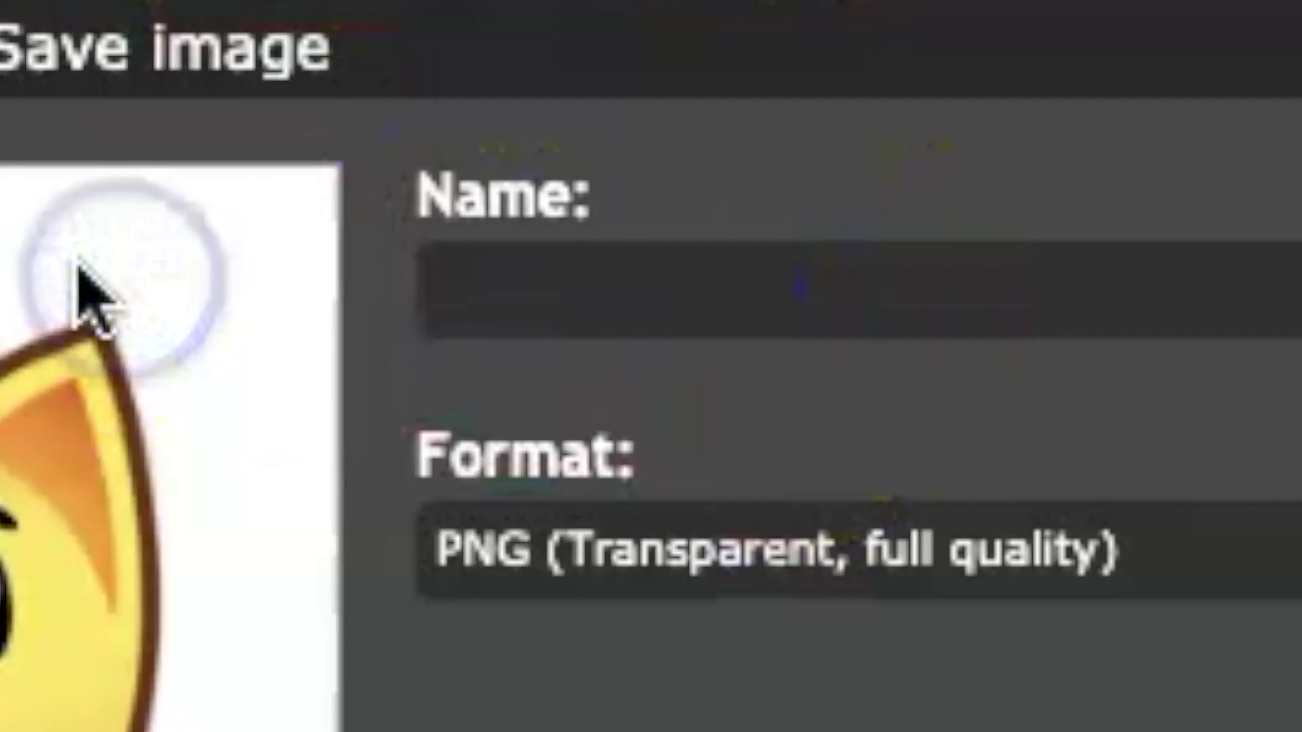
Save the emote as a transparent PNG named 'Hungry Cat'.
text(Hungry Cat)
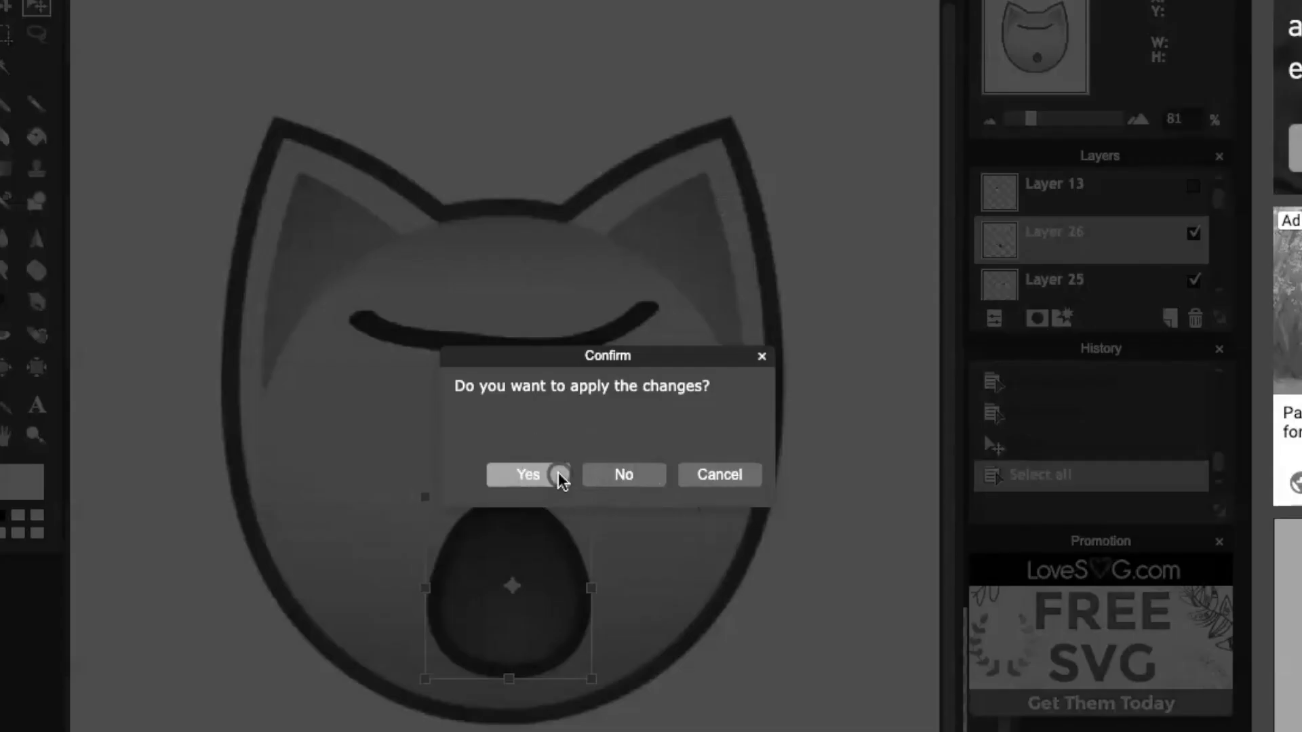
Confirm the brow line transform, then flatten the open red mouth near the chin.
click(555, 473)
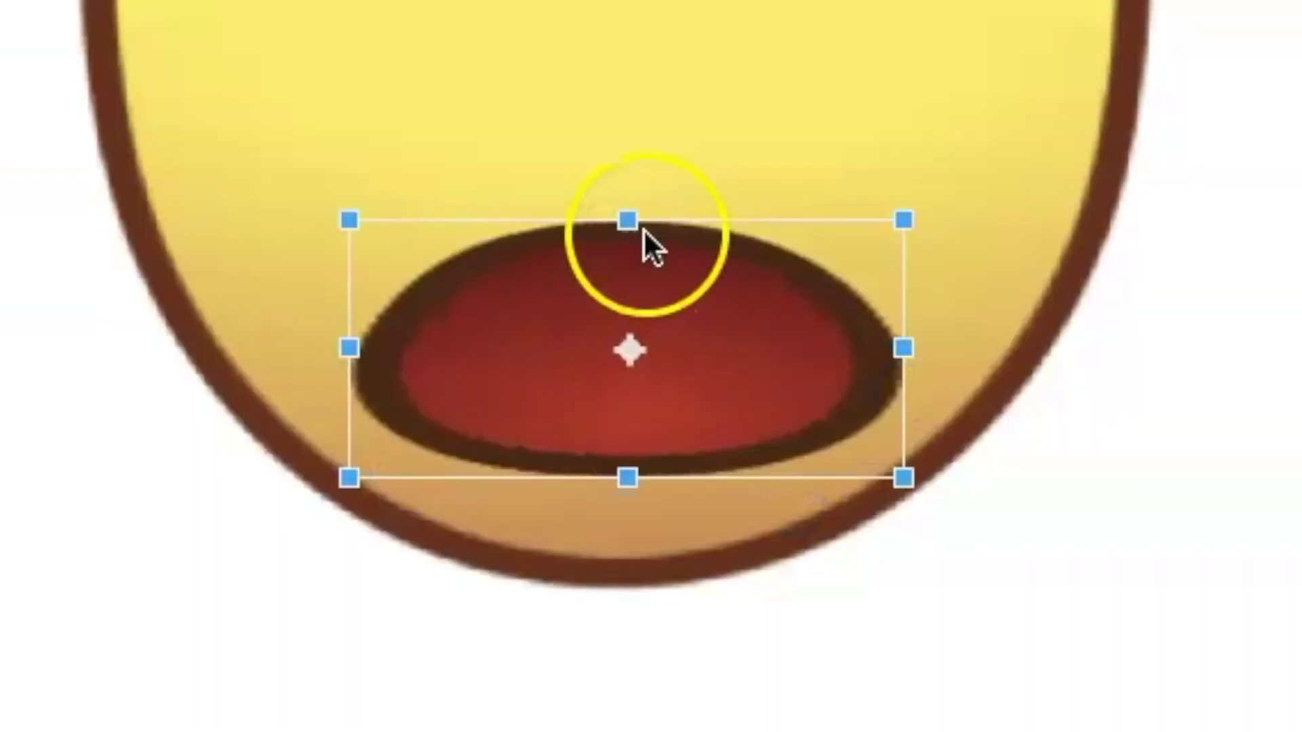
drag(643, 230, 633, 285)
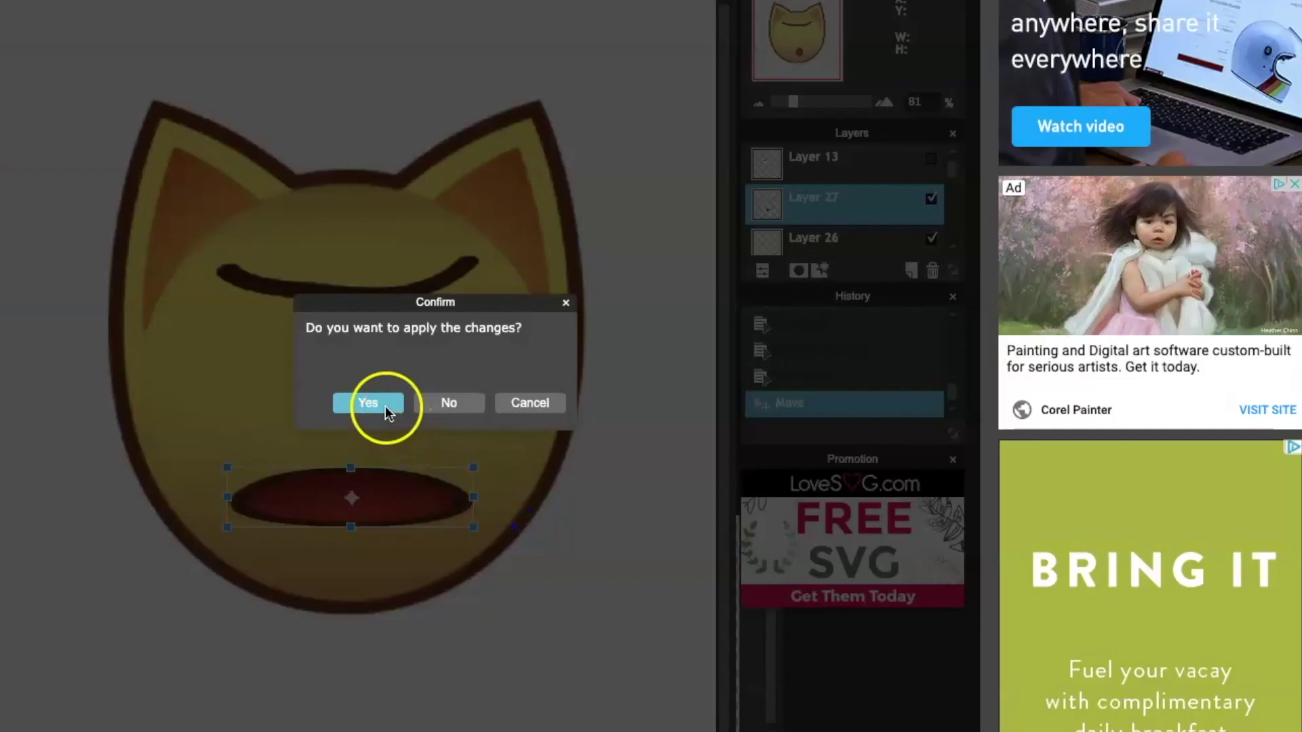
click(384, 406)
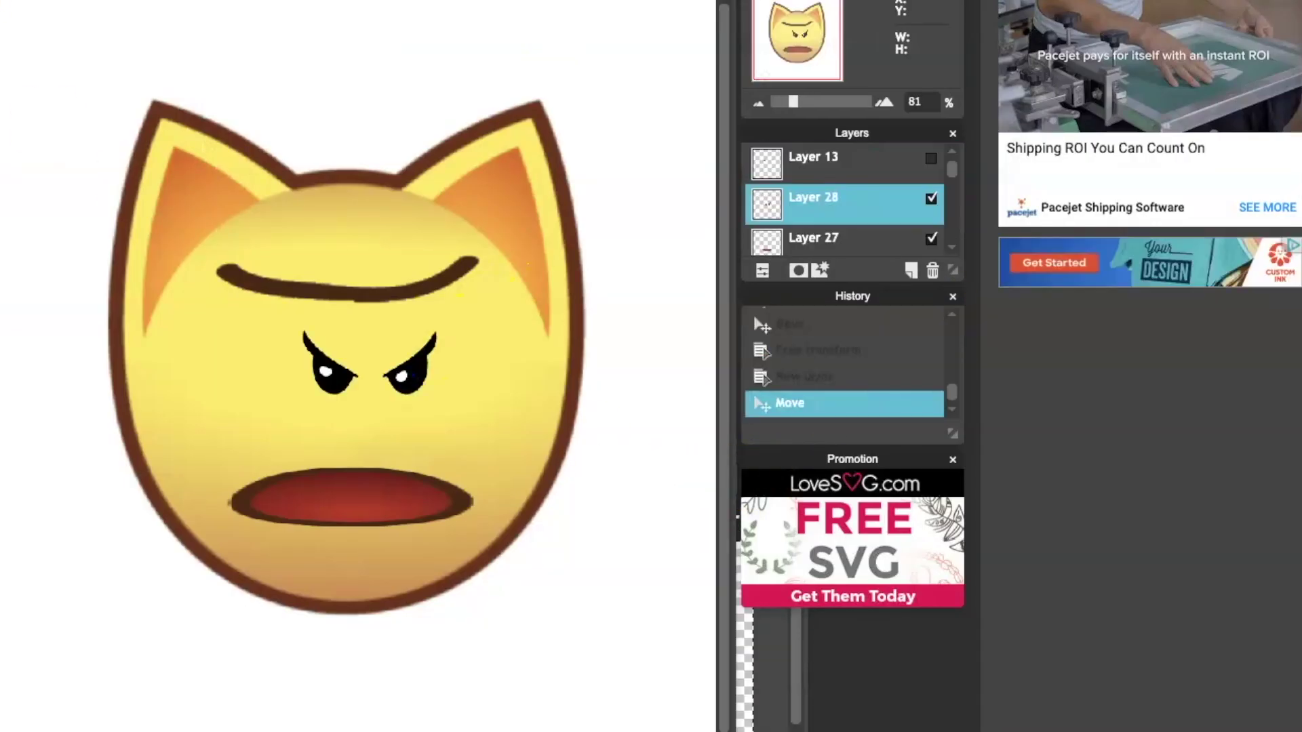
Try the angry vampire eyes, erase them, and start resizing the droopy eyes instead.
click(10, 0)
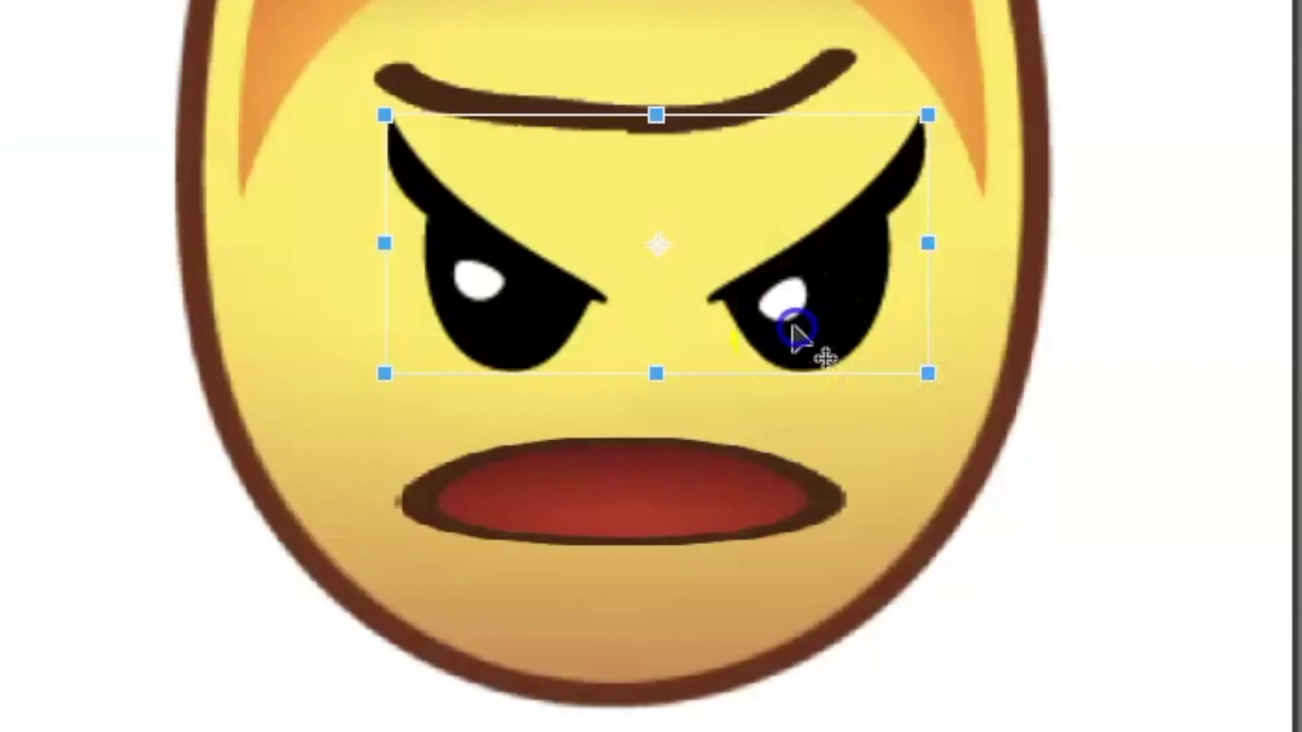
drag(797, 330, 753, 311)
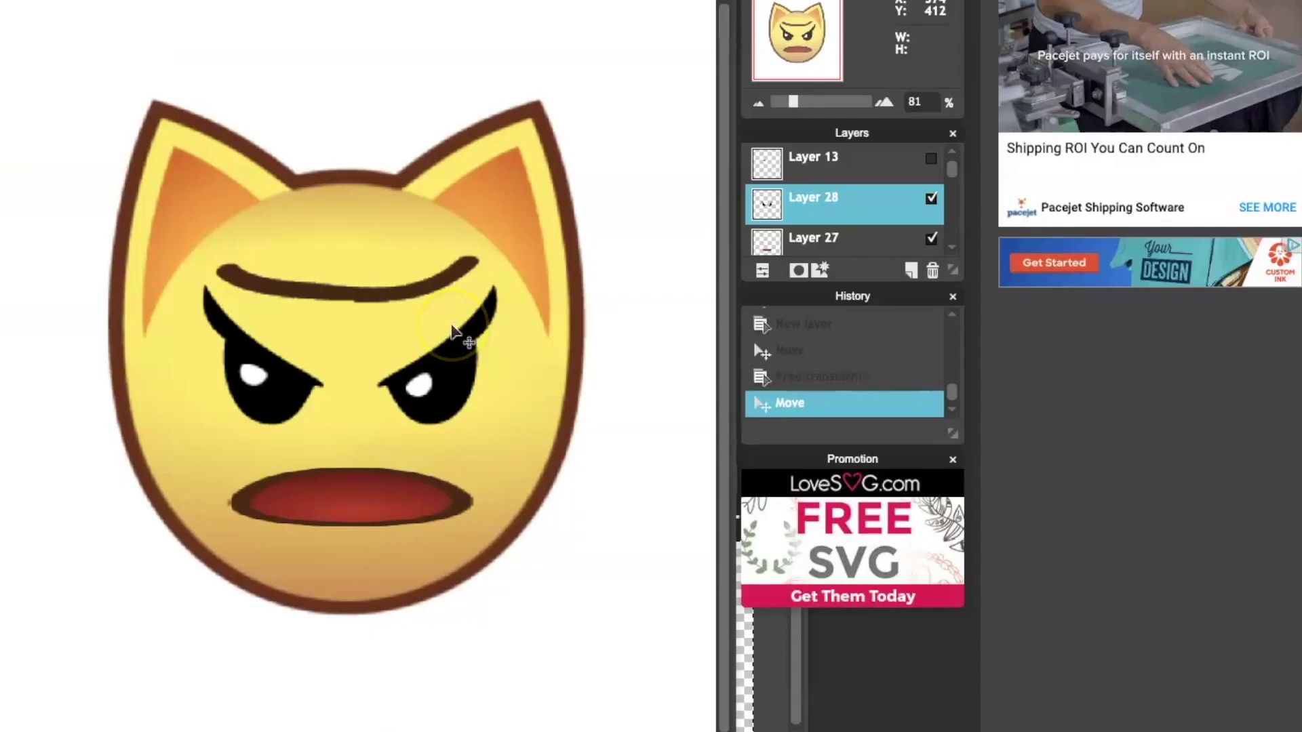
key(Delete)
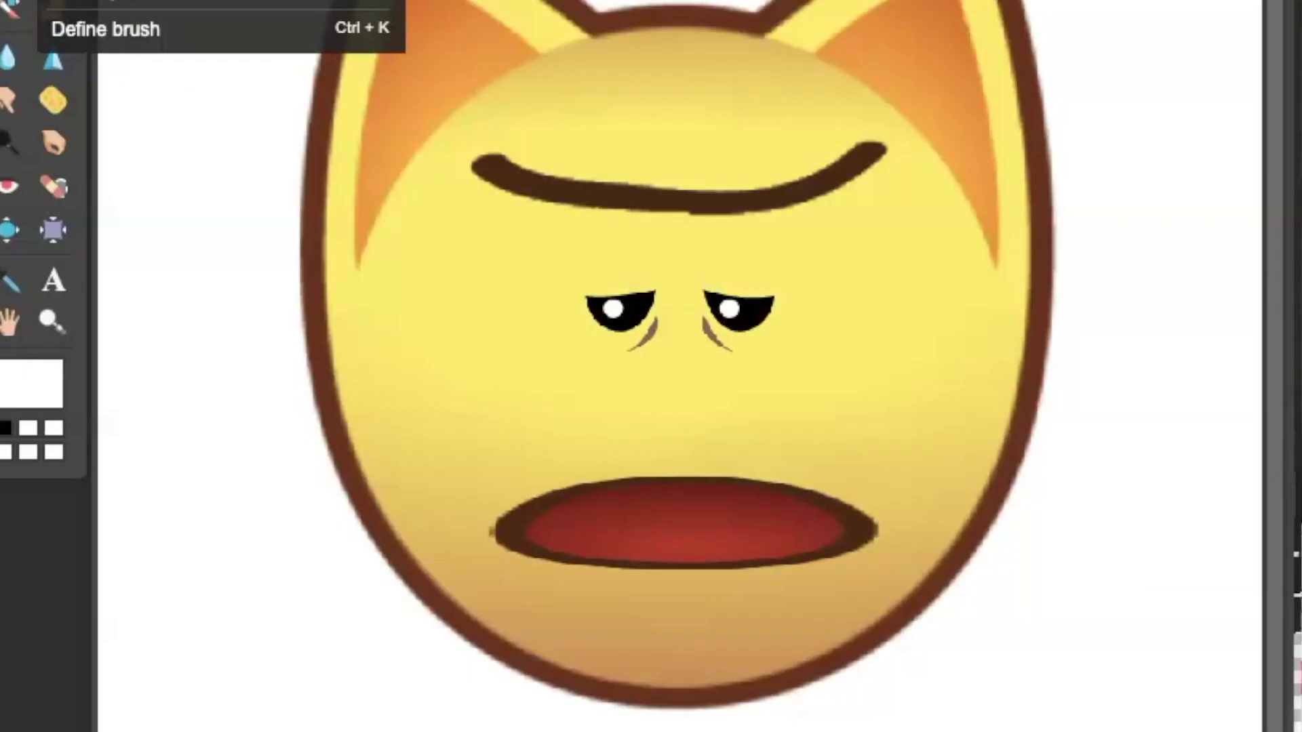
click(724, 610)
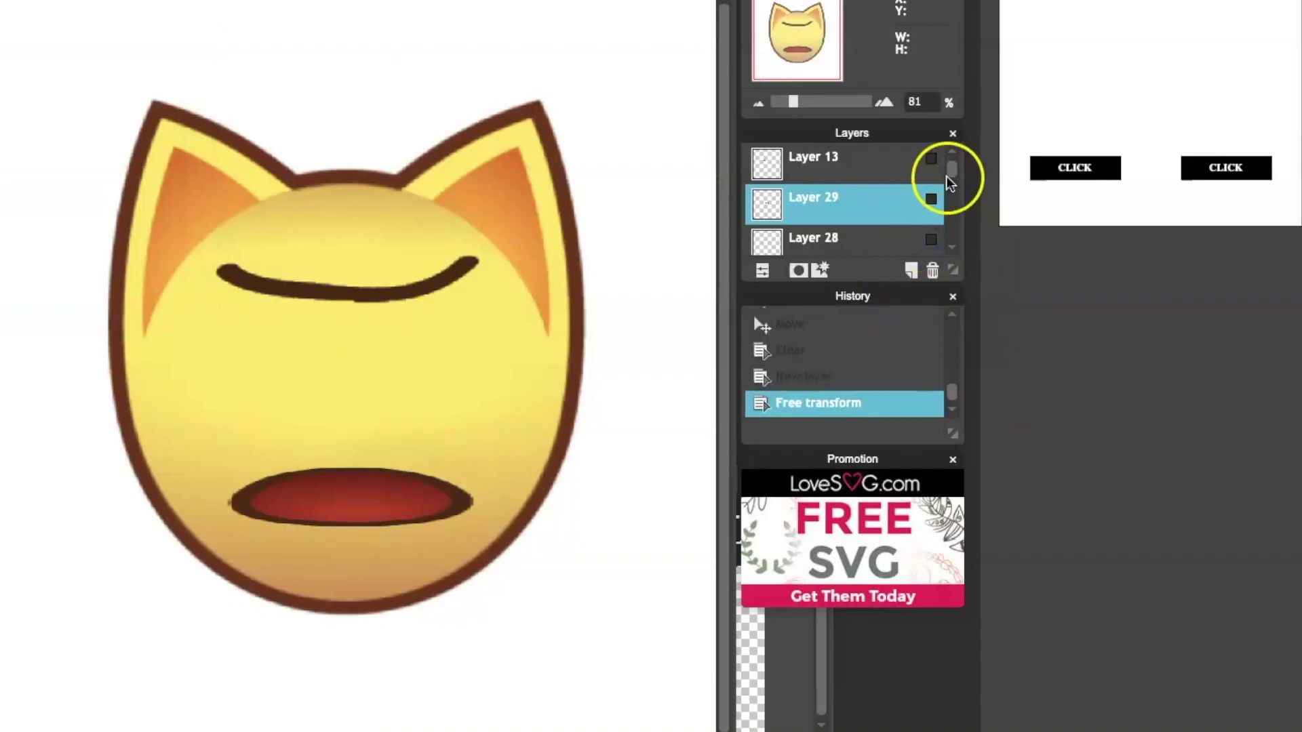
Hide the earlier eye and mouth layers and paste a second red eye shape onto the face.
scroll(959, 186, down, 2)
scroll(958, 180, up, 3)
click(953, 134)
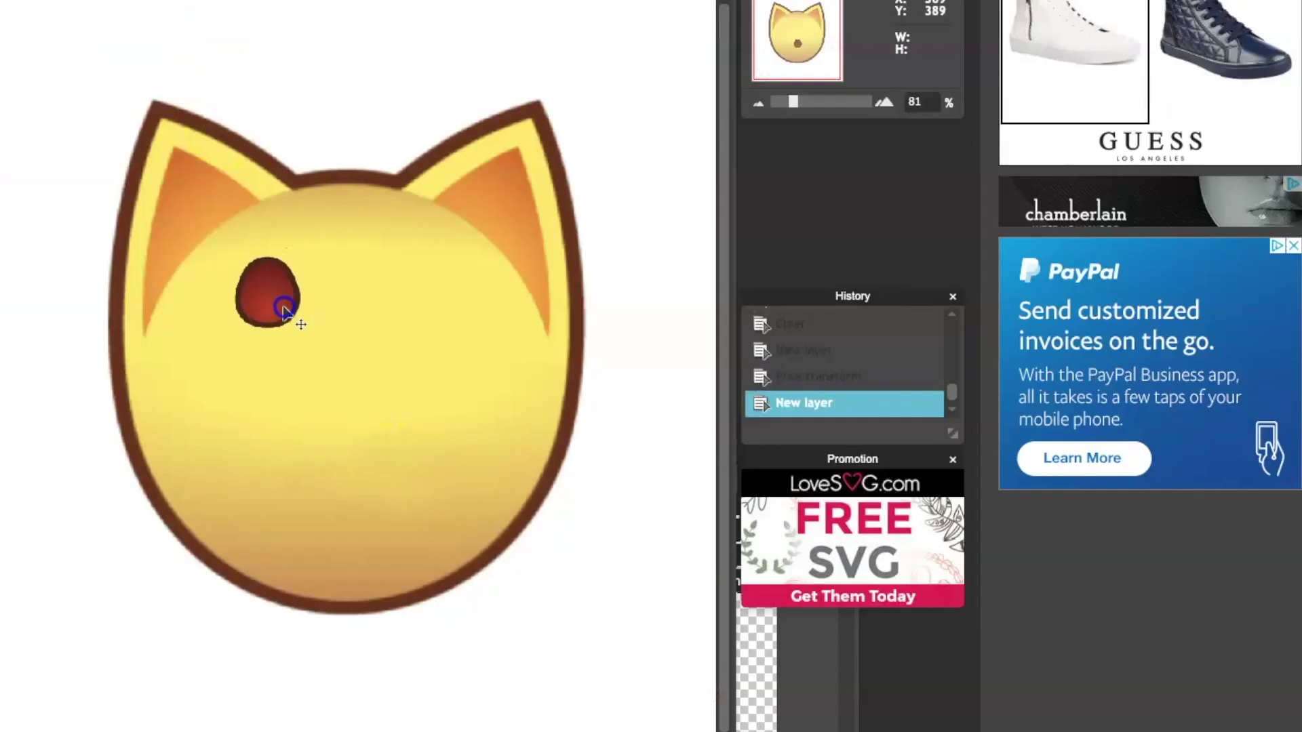
key(ctrl+v)
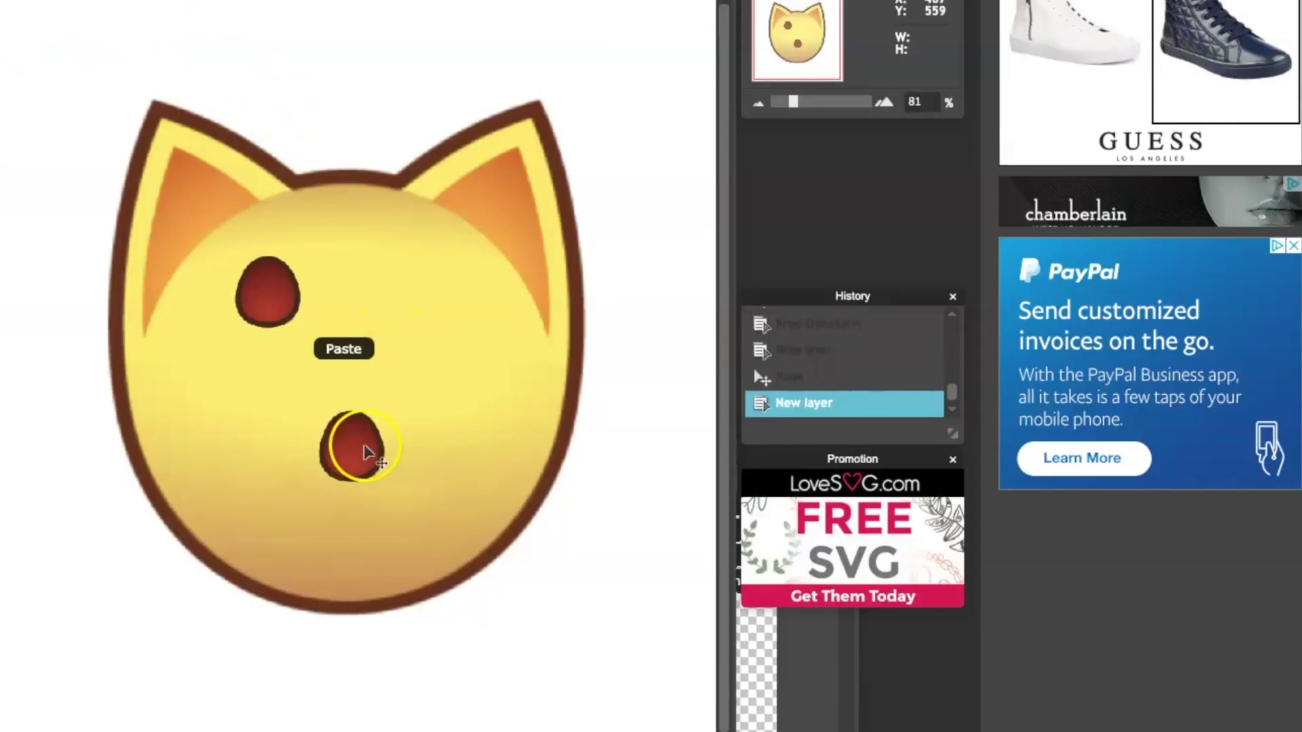